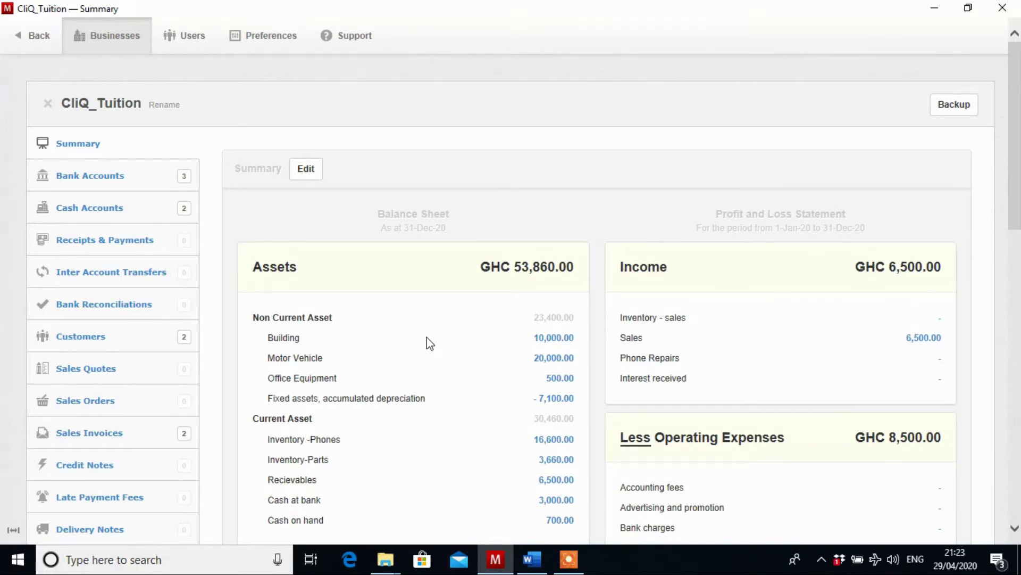
# Step: From the Sales Invoices list, start a blank new sales invoice
pyautogui.click(88, 437)
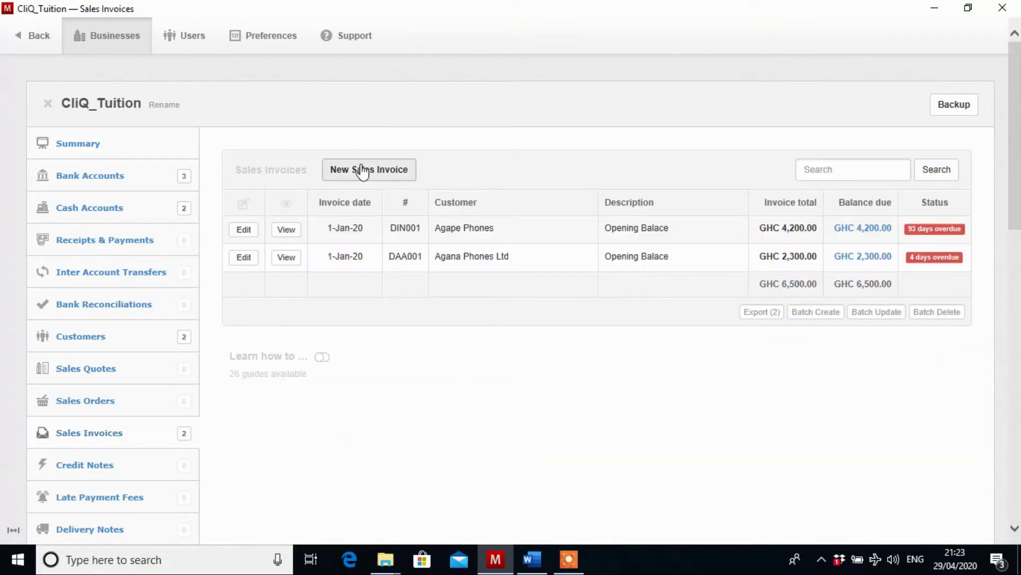
pyautogui.click(368, 171)
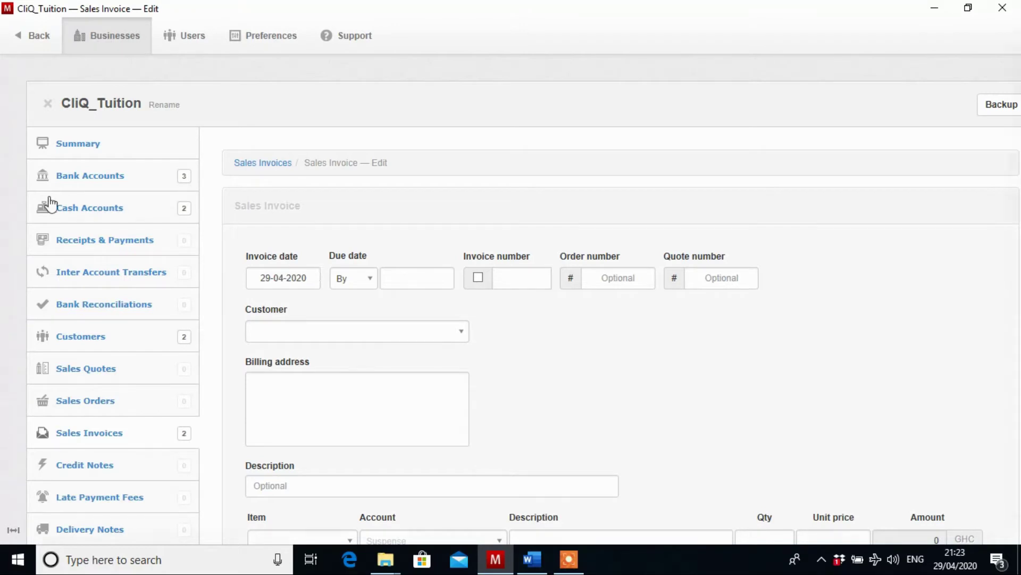
# Step: Set invoice date 22-04-2020, due date Net 14 days, and invoice number DIN002
pyautogui.click(283, 276)
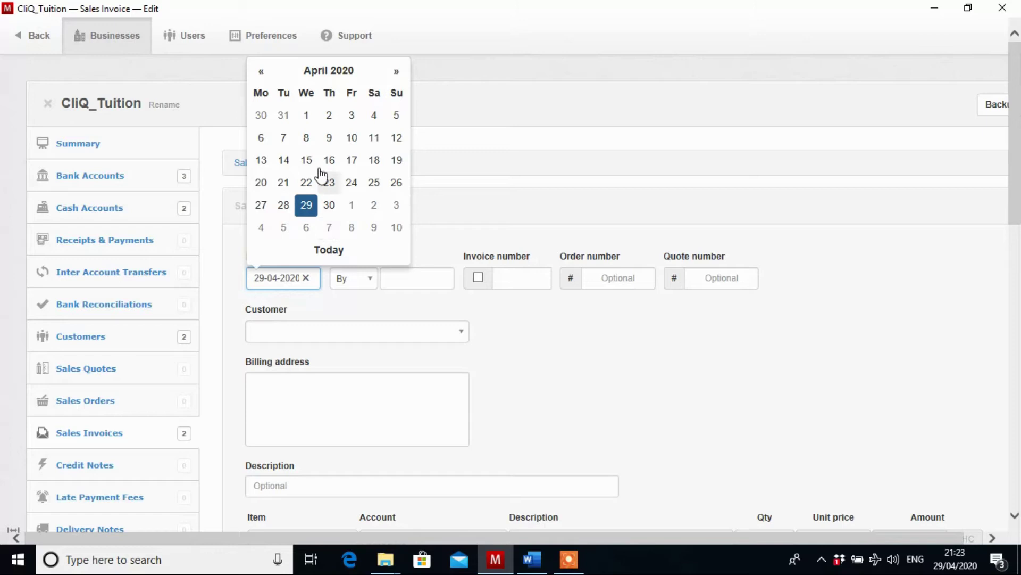
pyautogui.click(306, 182)
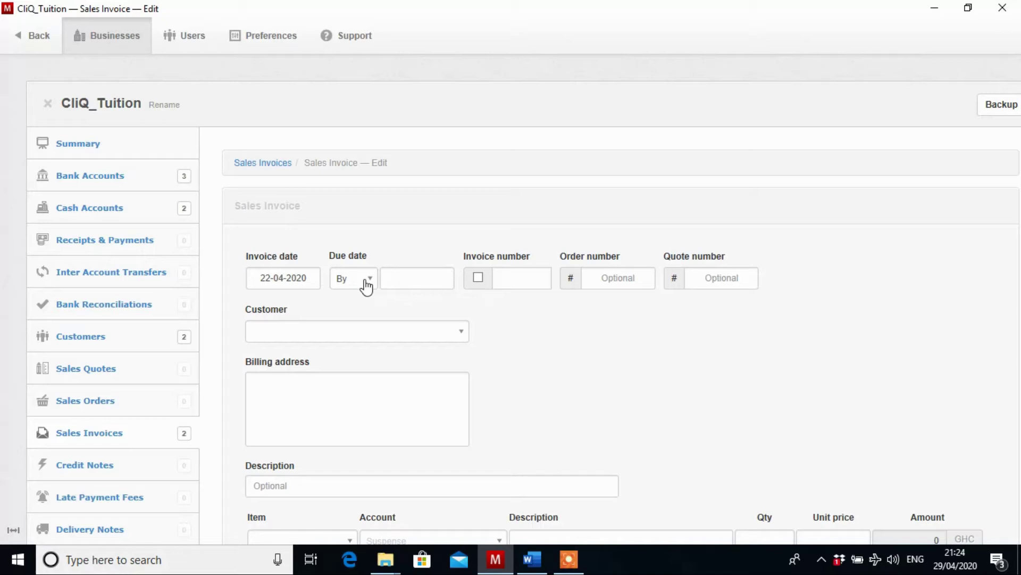
pyautogui.click(366, 287)
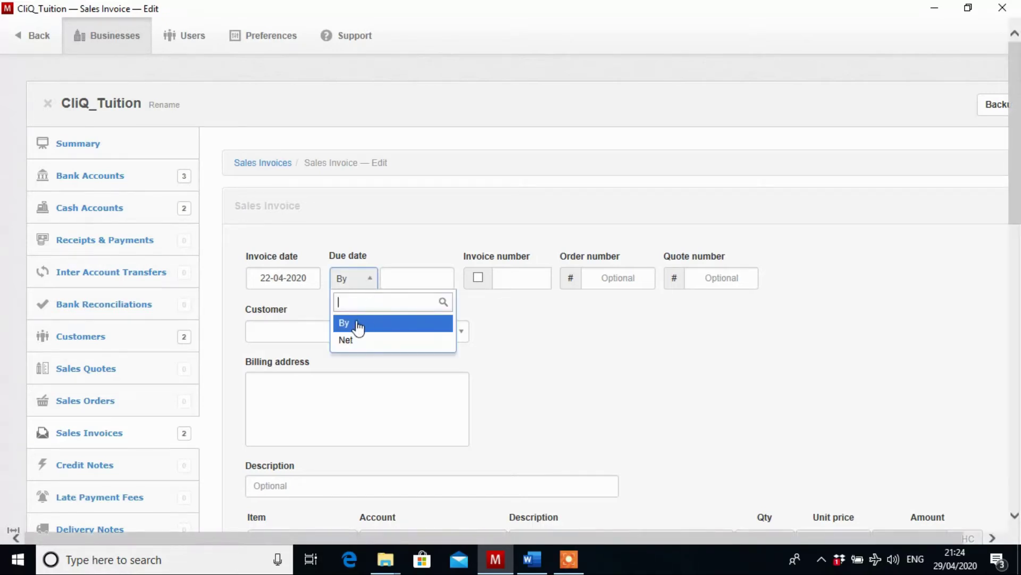
pyautogui.click(353, 341)
pyautogui.click(403, 281)
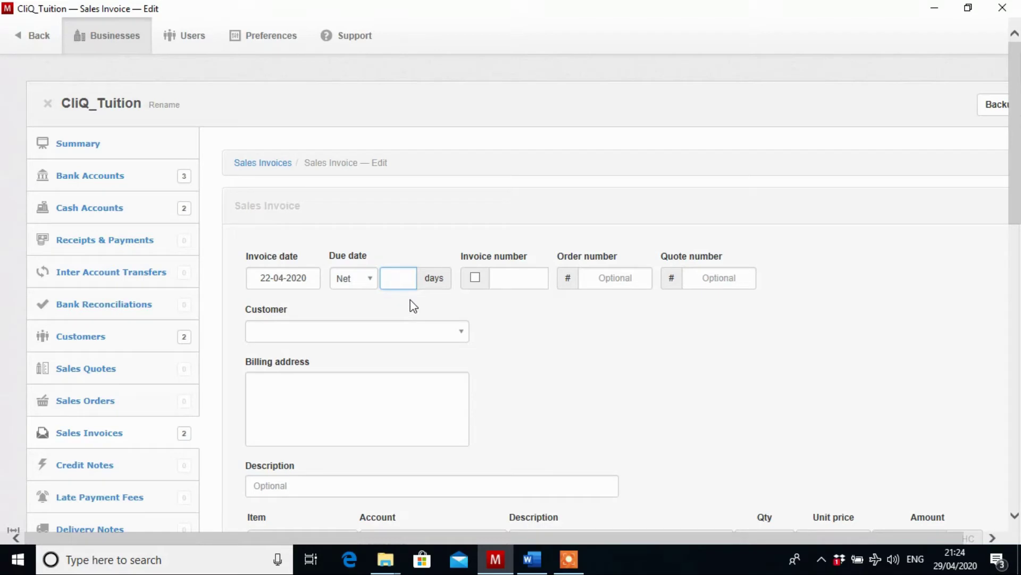
pyautogui.write('14')
pyautogui.click(509, 286)
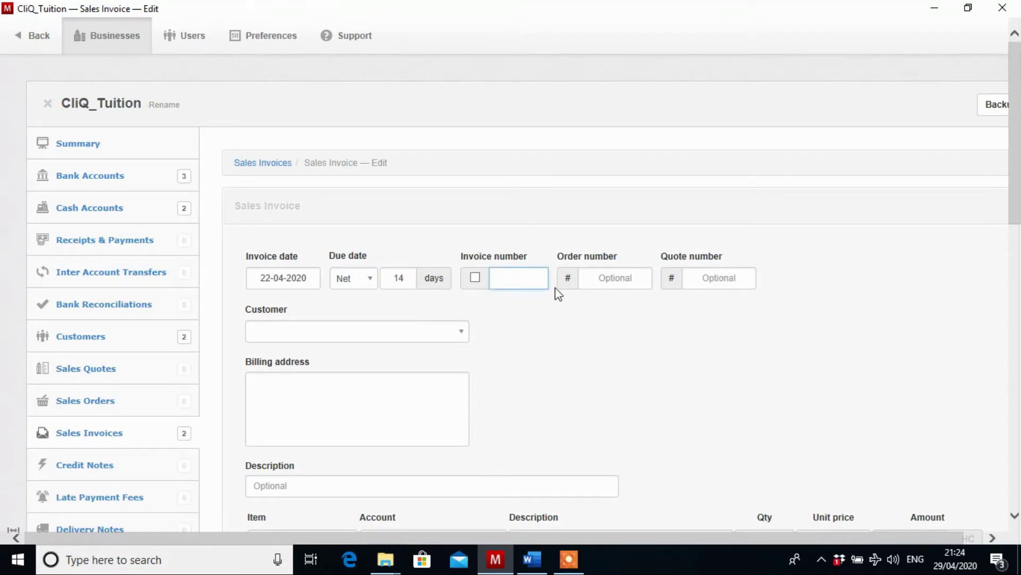
pyautogui.write('D')
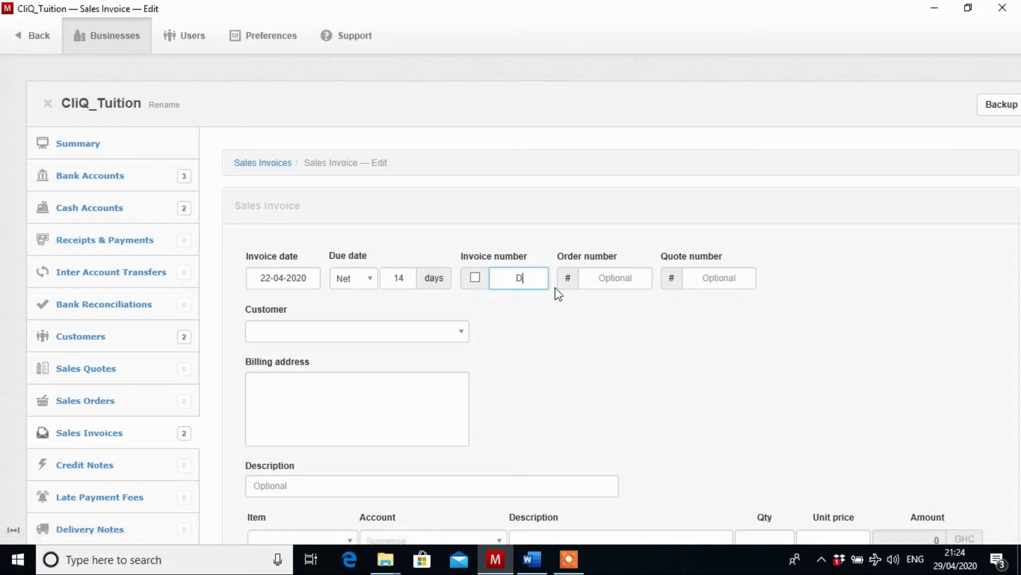
pyautogui.write('IN002')
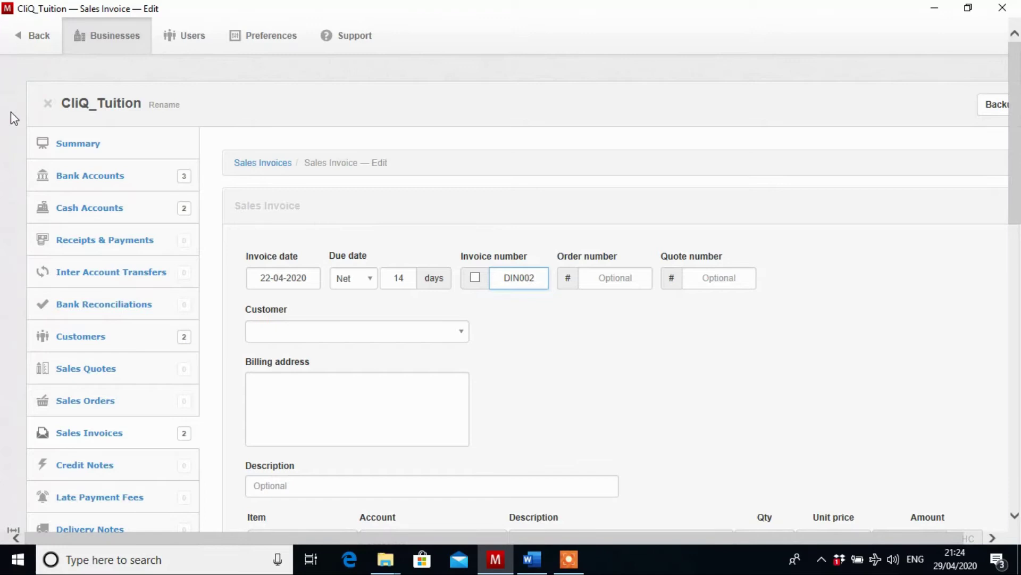
# Step: Choose customer Agape Phones and enter invoice description 'Credit Sales'
pyautogui.click(452, 328)
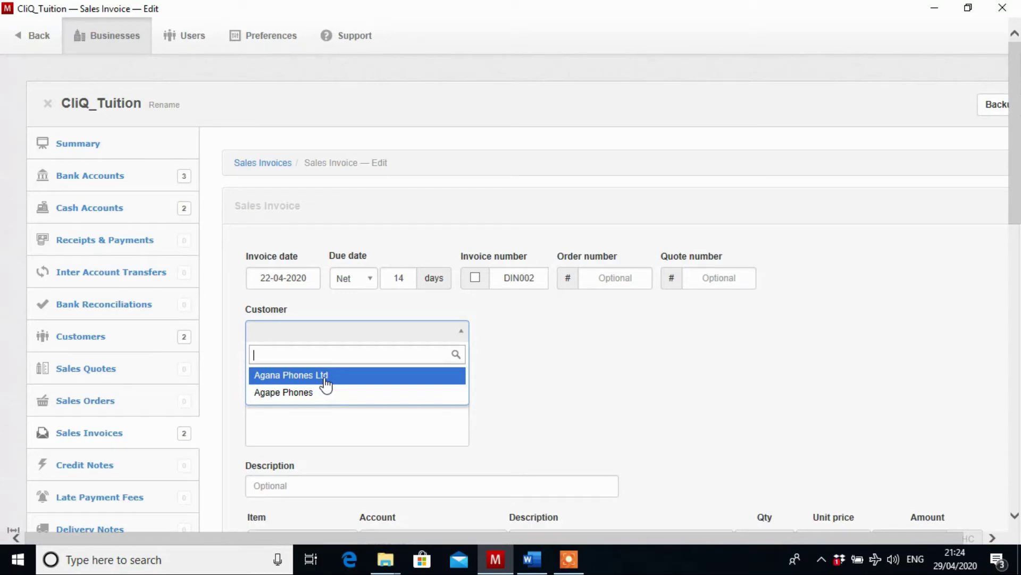
pyautogui.click(312, 392)
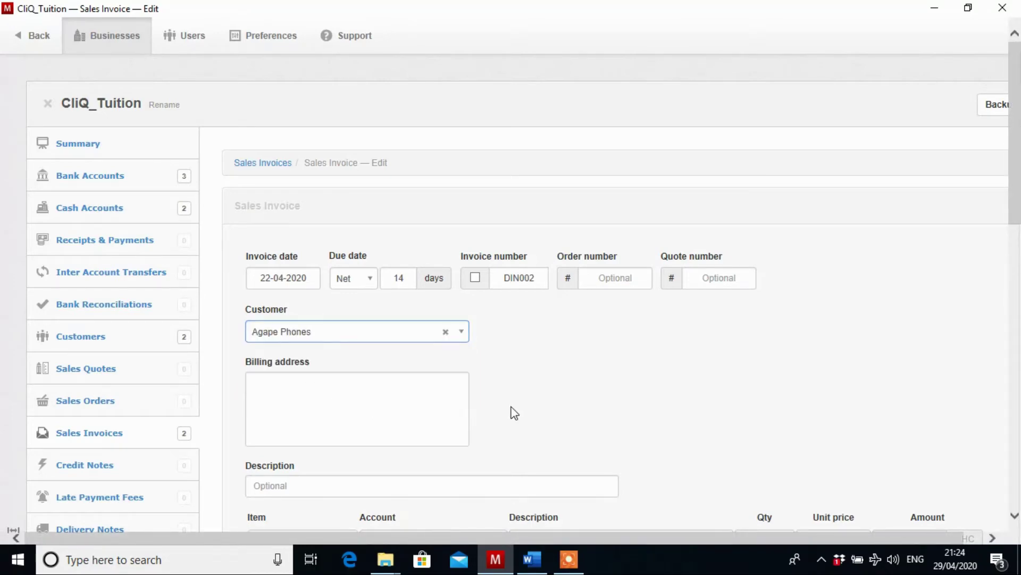
pyautogui.scroll(-4, 513, 413)
pyautogui.click(357, 247)
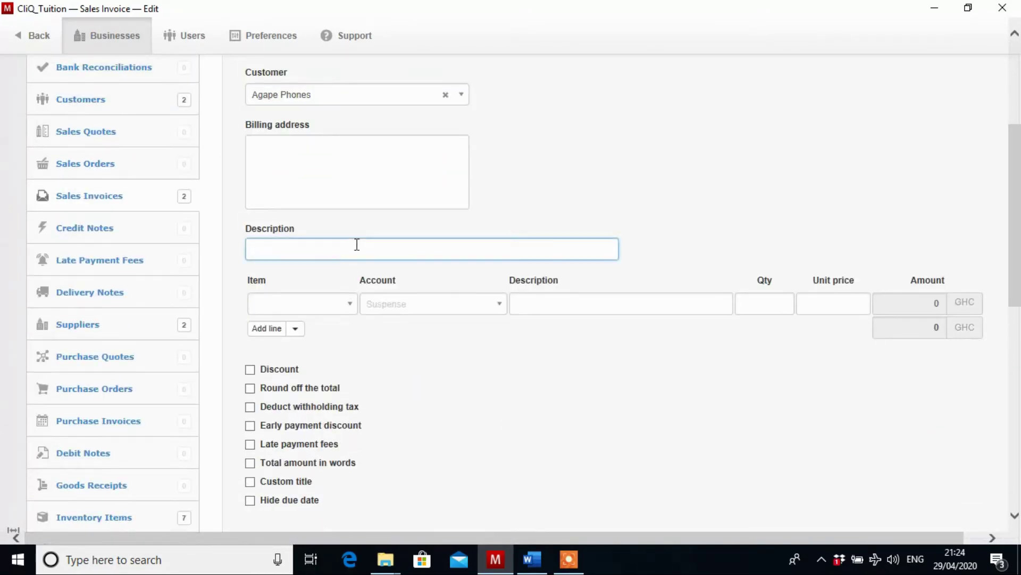
pyautogui.write('Credit Sale')
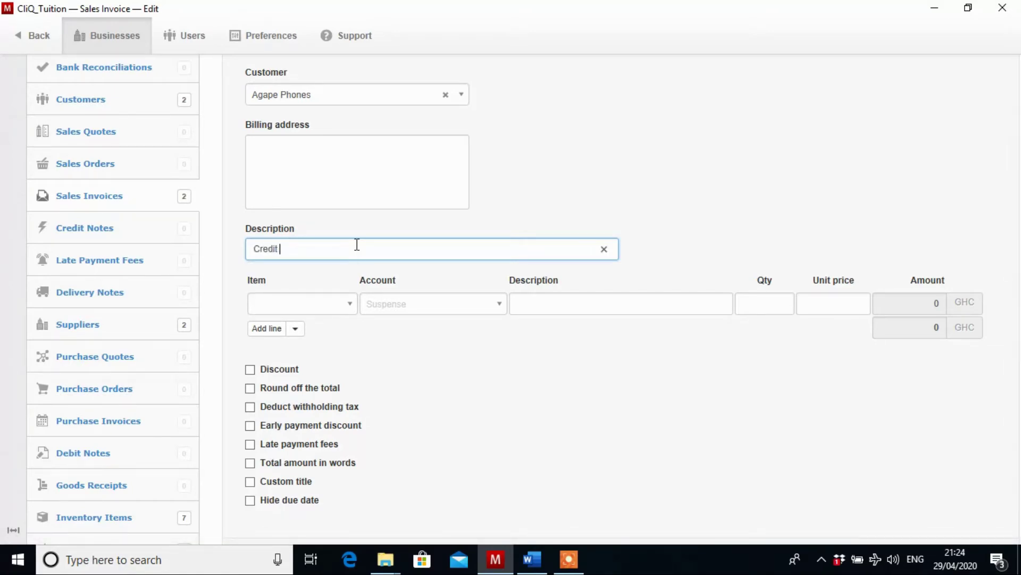
pyautogui.write('s')
# Step: Copy 'Credit Sales' into the first line's description
pyautogui.tripleClick(269, 247)
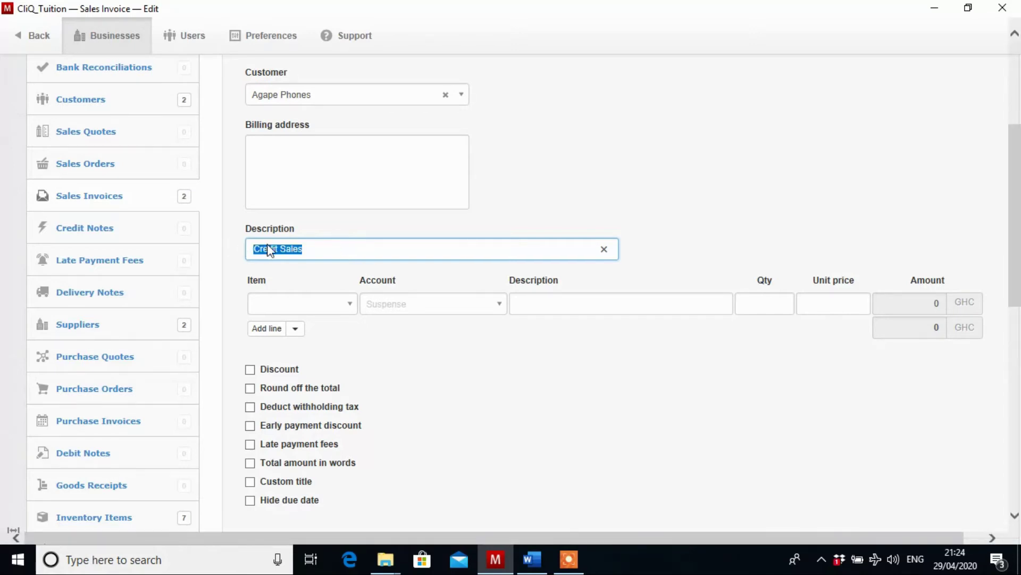
pyautogui.rightClick(265, 247)
pyautogui.click(318, 299)
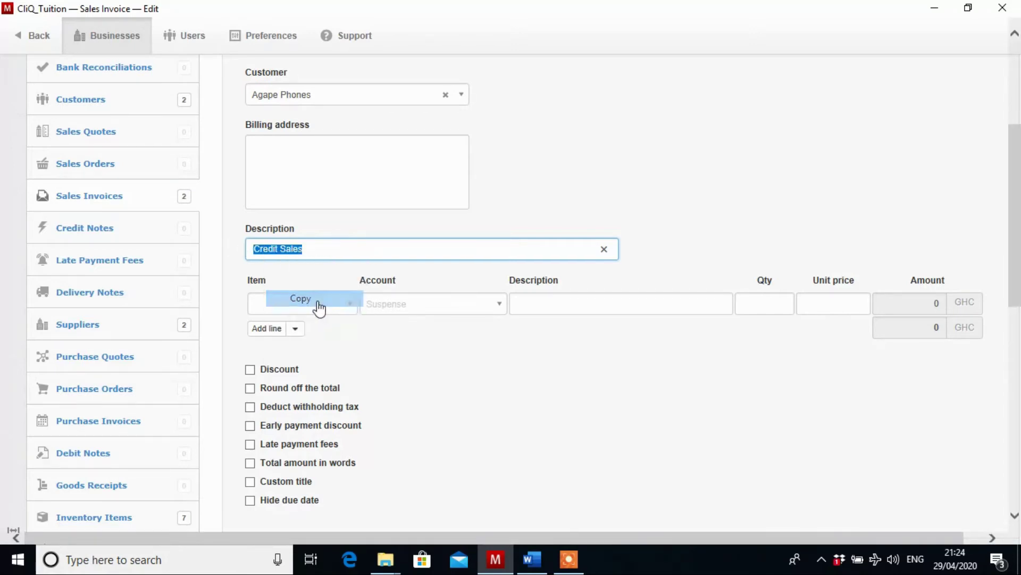
pyautogui.rightClick(575, 305)
pyautogui.click(609, 370)
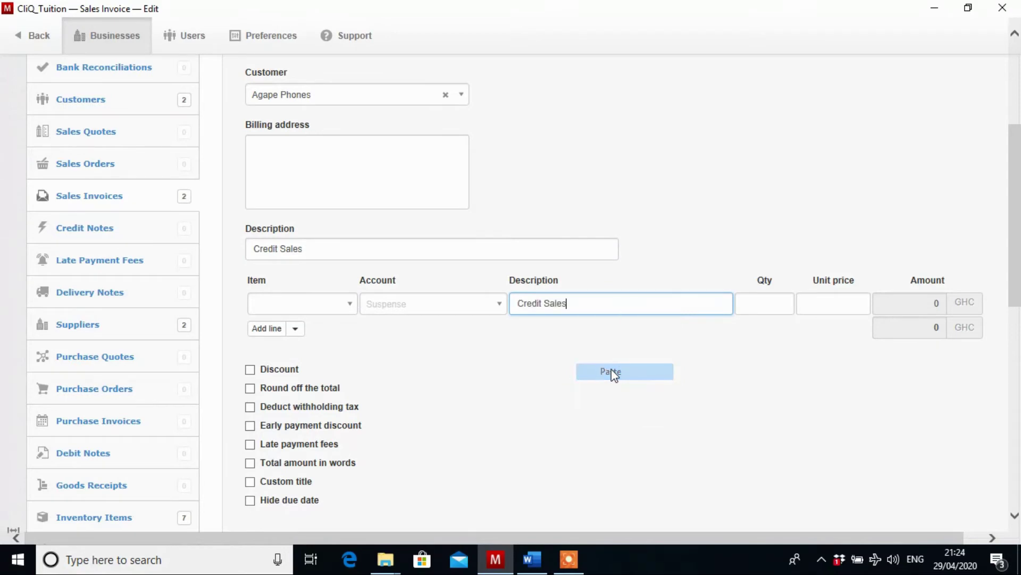
pyautogui.click(352, 311)
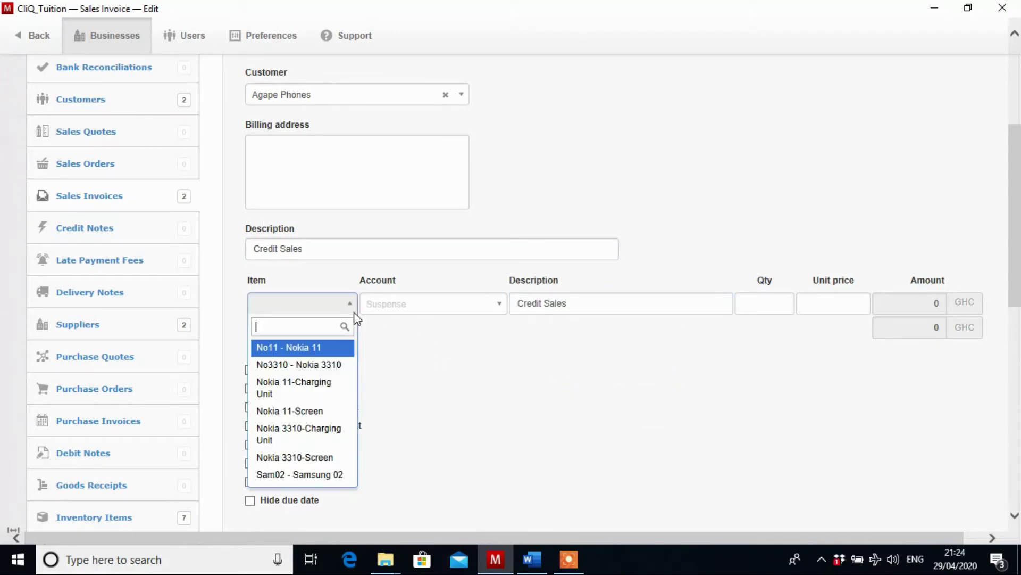
# Step: Set the first line to Nokia 11, quantity 10, unit price 300
pyautogui.click(321, 349)
pyautogui.click(793, 306)
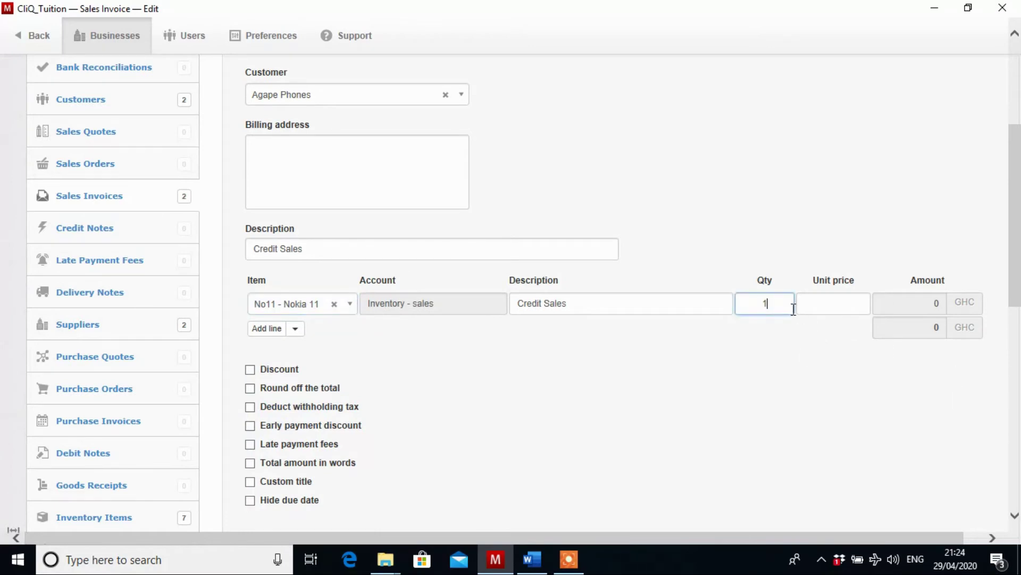
pyautogui.write('0')
pyautogui.click(866, 308)
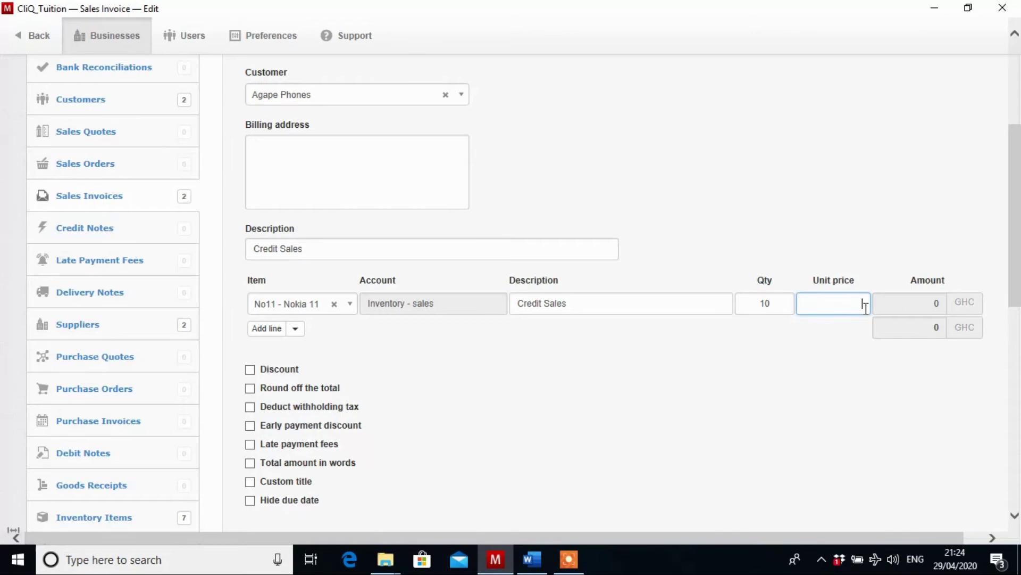
pyautogui.write('300')
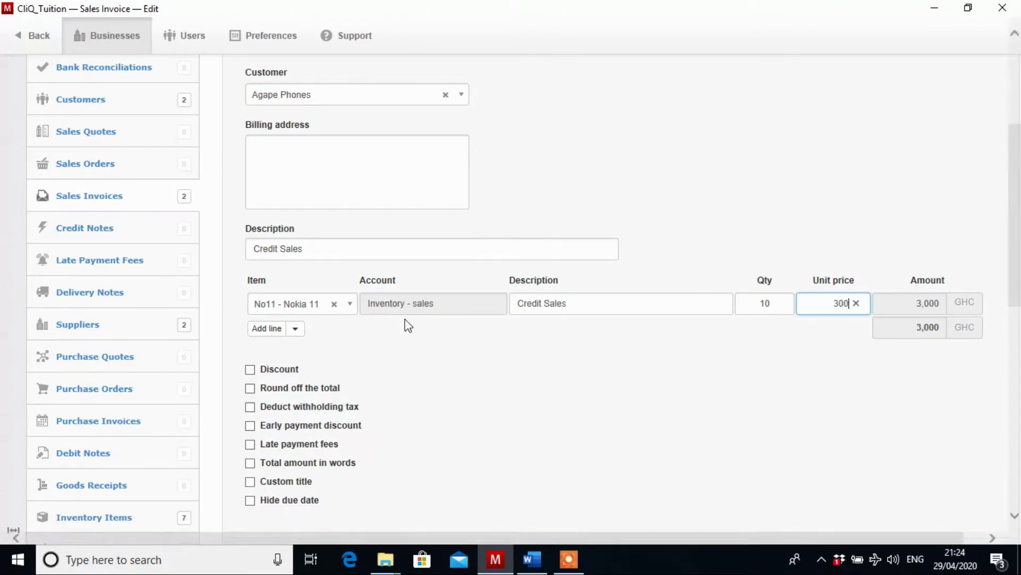
# Step: Add a second line: Nokia 3310, 'Credit Sales', 15 at 450, then create the invoice
pyautogui.click(273, 329)
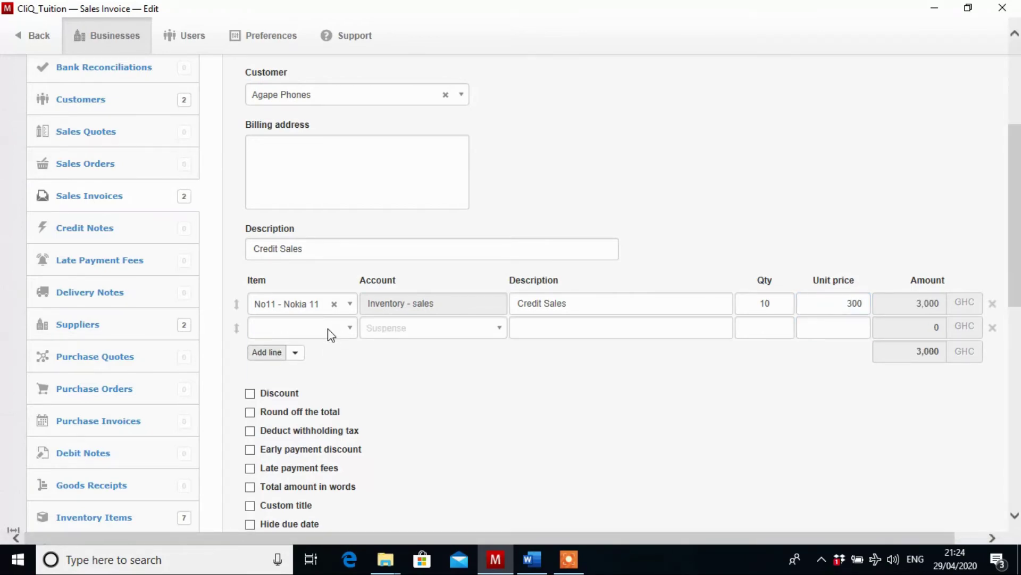
pyautogui.click(330, 328)
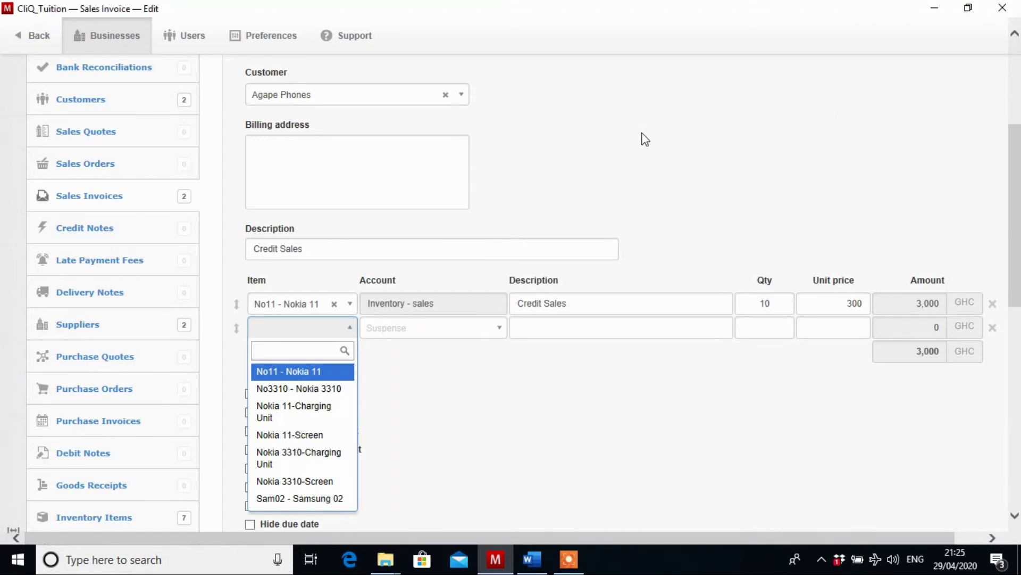
pyautogui.click(314, 389)
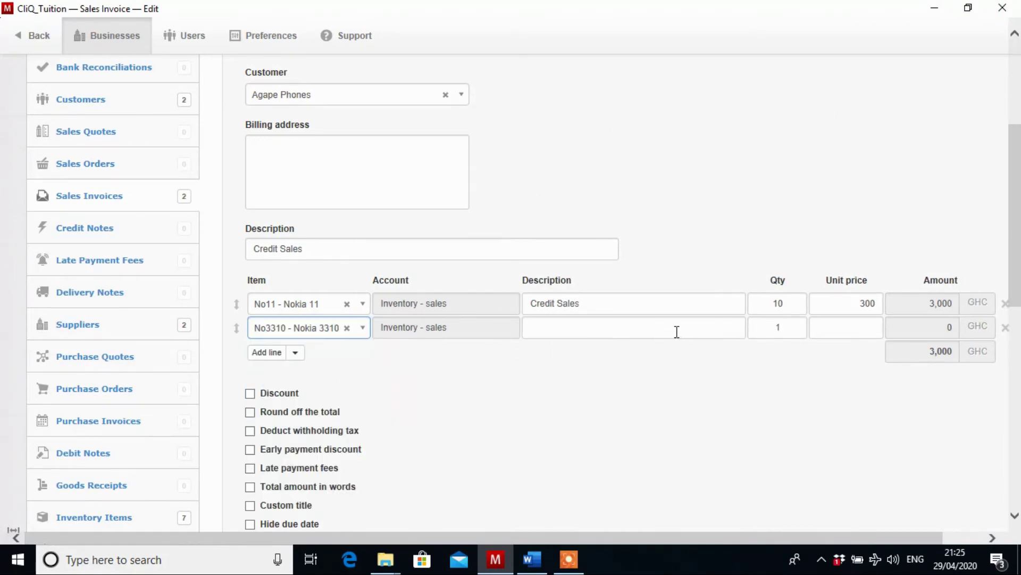
pyautogui.click(635, 335)
pyautogui.rightClick(635, 335)
pyautogui.click(673, 391)
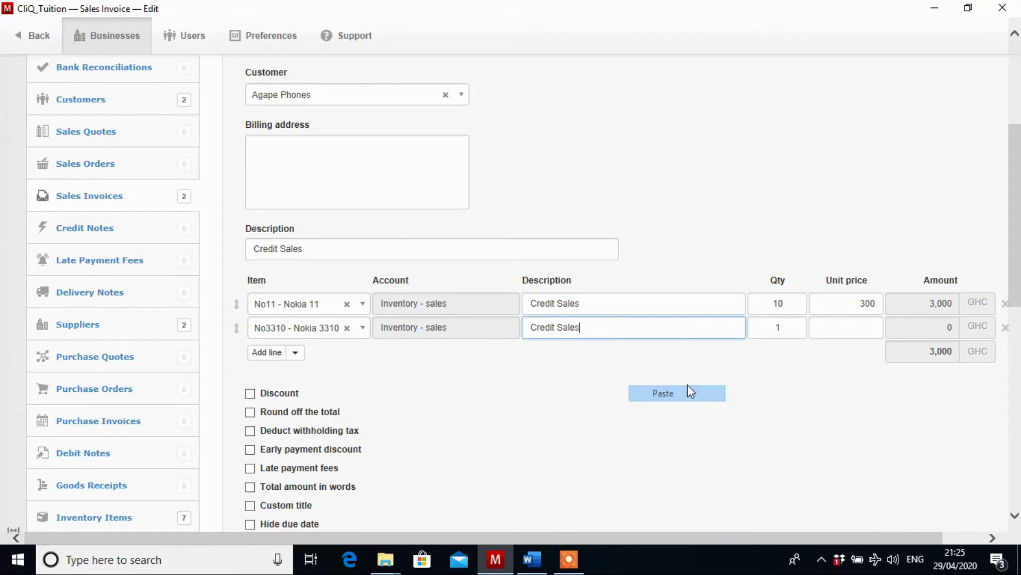
pyautogui.click(789, 328)
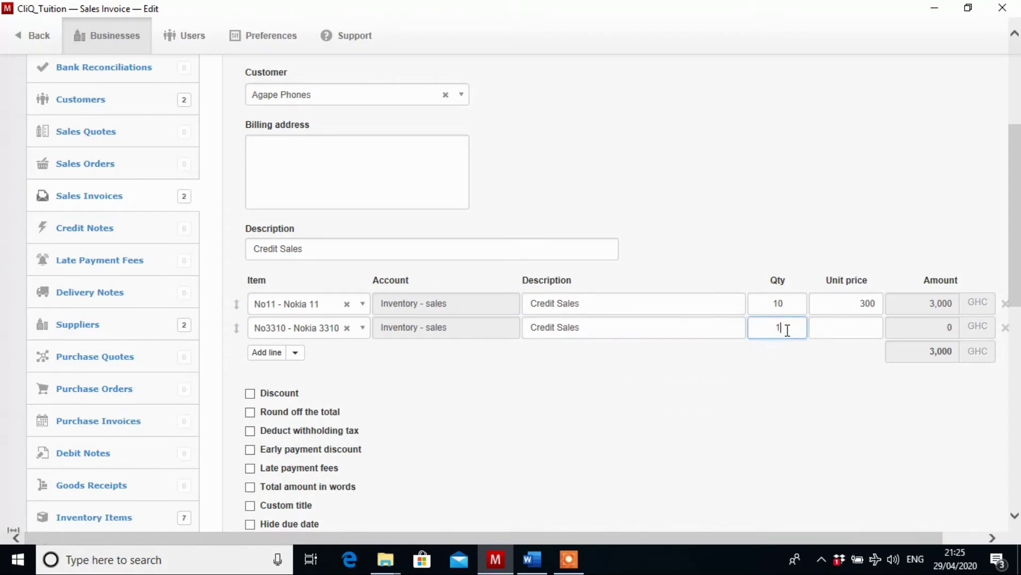
pyautogui.write('15')
pyautogui.press('Tab')
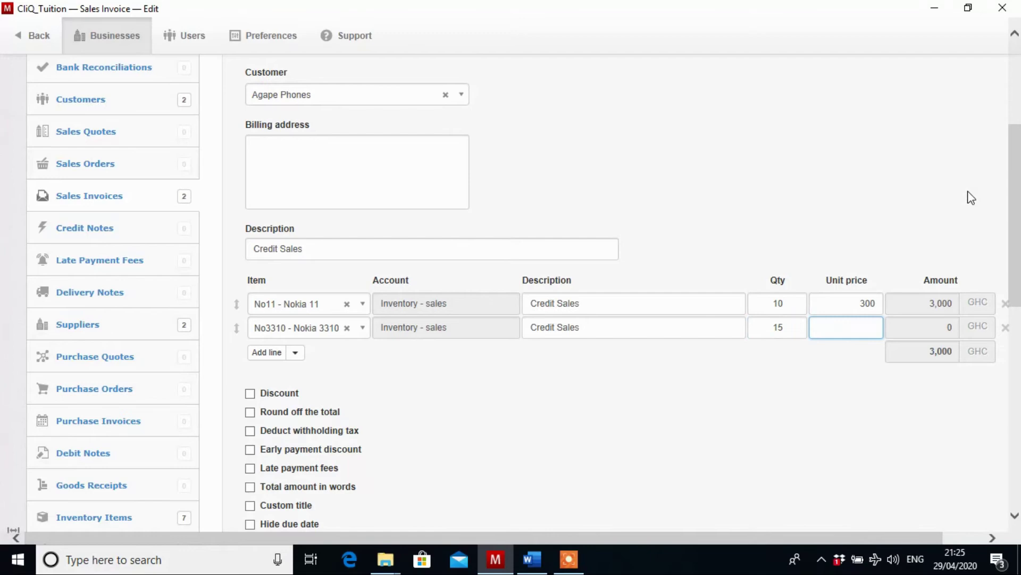
pyautogui.write('450')
pyautogui.scroll(-3, 561, 207)
pyautogui.click(288, 432)
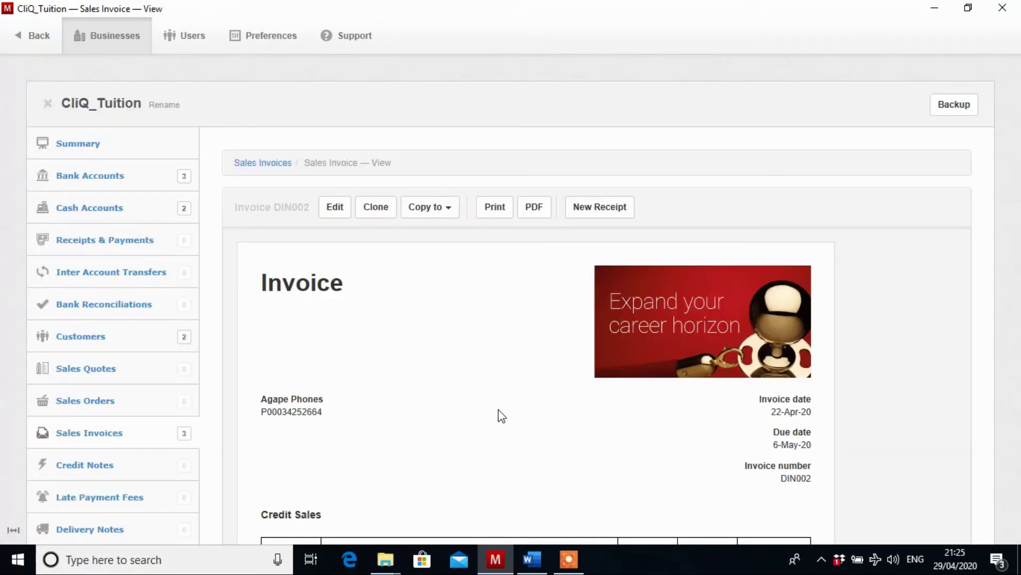
# Step: Scroll through saved invoice DIN002 to check its lines and GHC 9,750 total
pyautogui.scroll(-3, 500, 416)
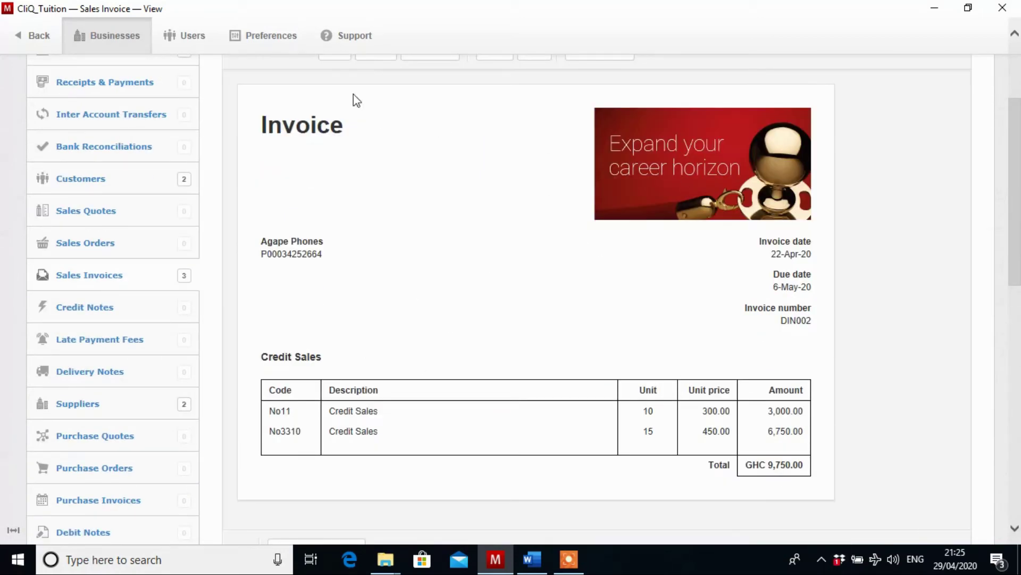
pyautogui.scroll(-3, 798, 351)
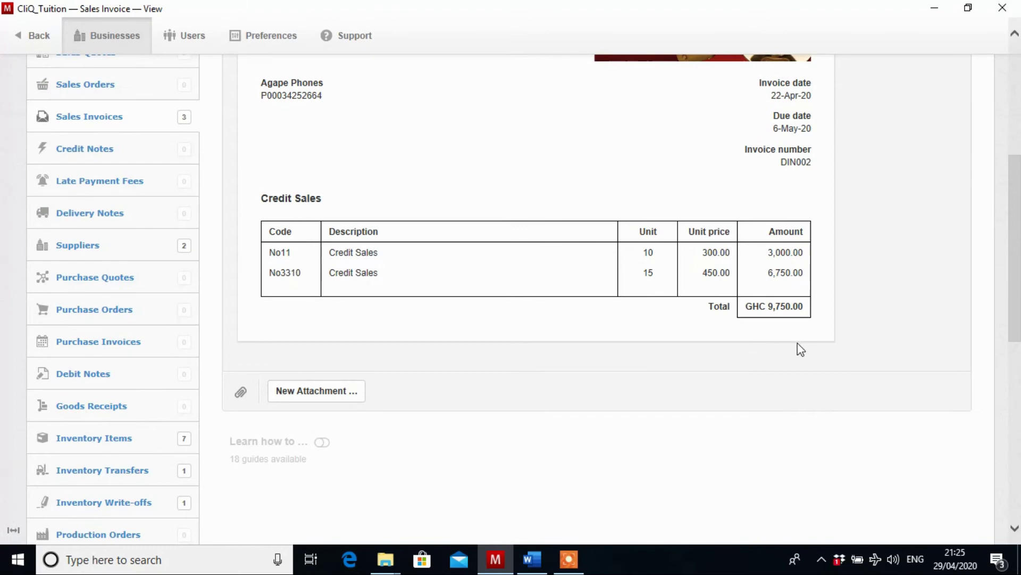
pyautogui.scroll(6, 797, 341)
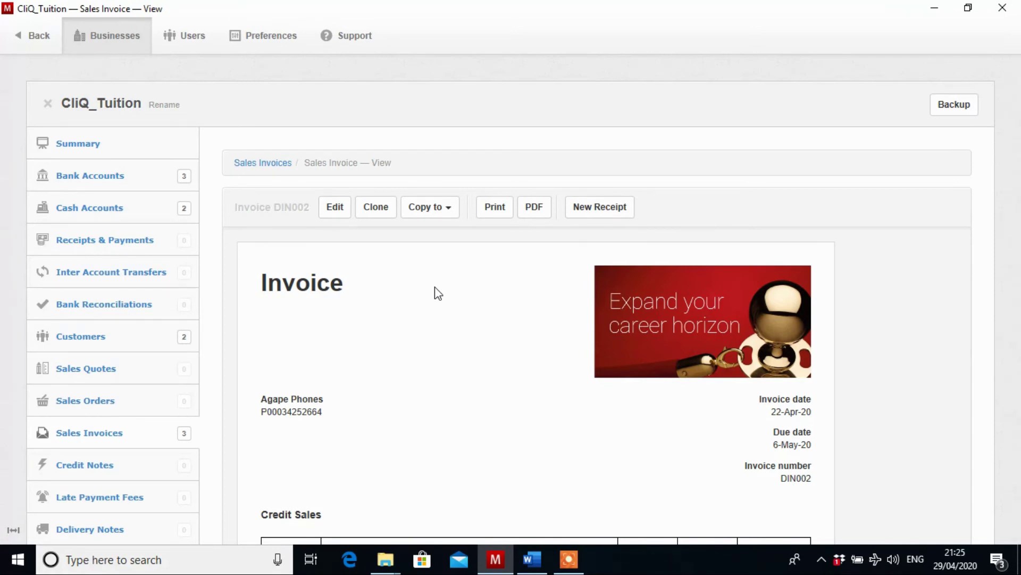
# Step: Clone DIN002 as invoice DAA002, dated 23-04-2020, for customer Agana Phones Ltd
pyautogui.click(380, 214)
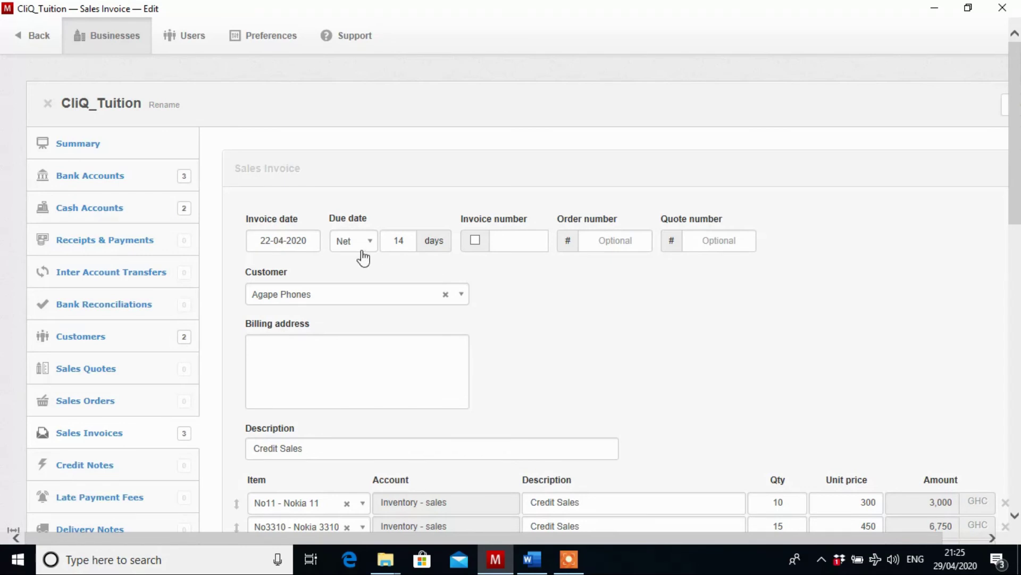
pyautogui.click(294, 234)
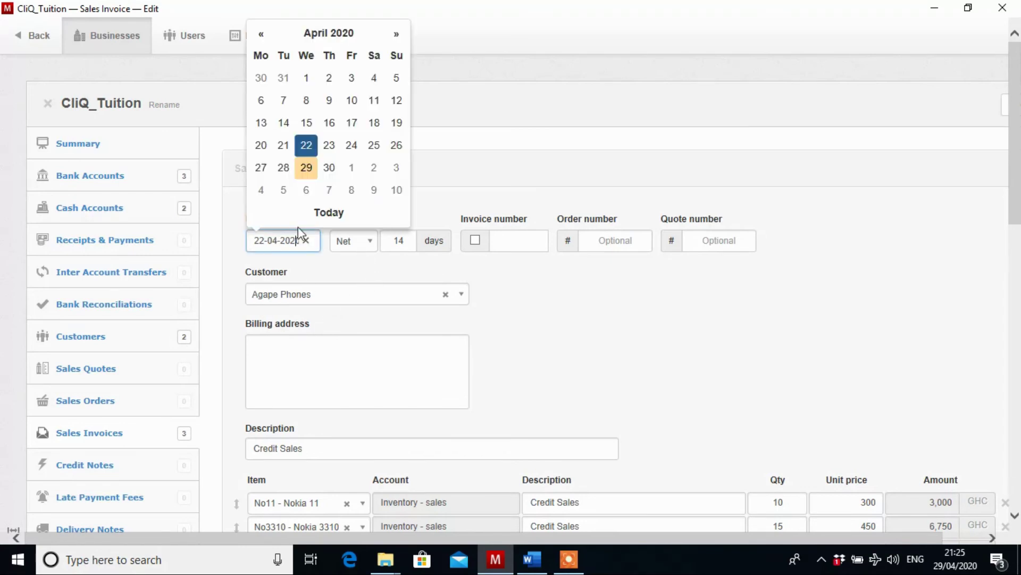
pyautogui.click(330, 149)
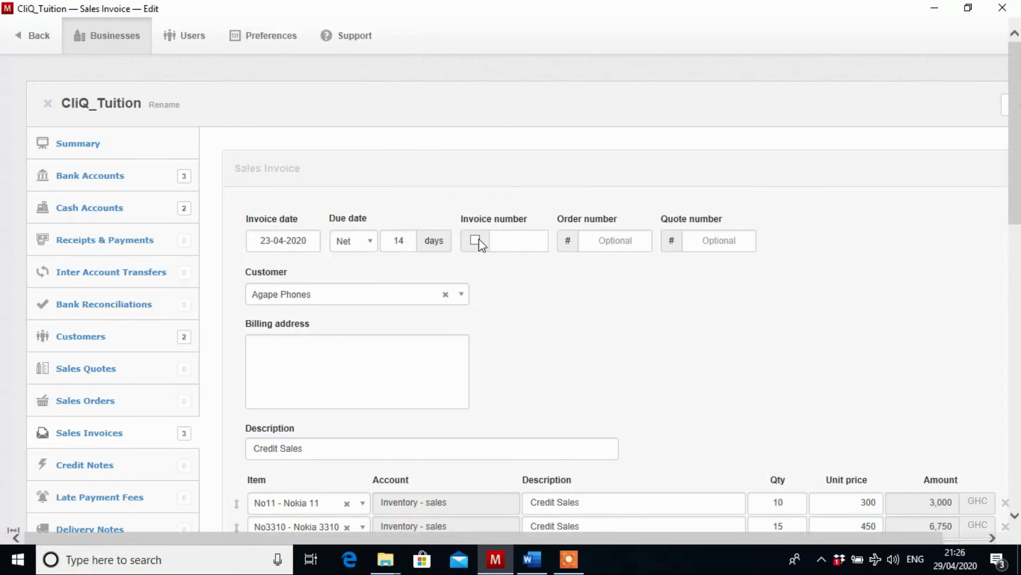
pyautogui.click(501, 238)
pyautogui.write('AA002')
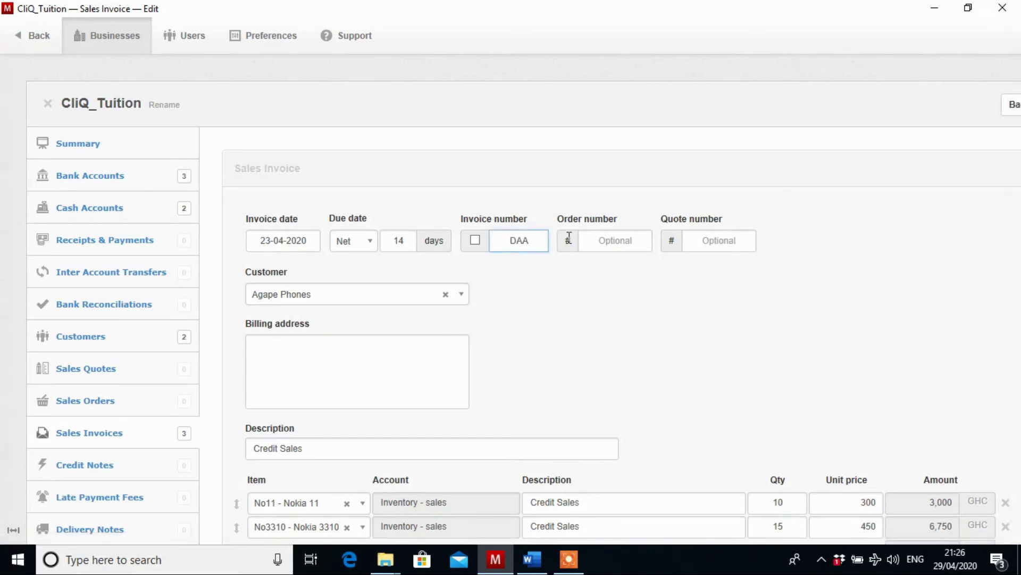
pyautogui.click(463, 294)
pyautogui.click(333, 339)
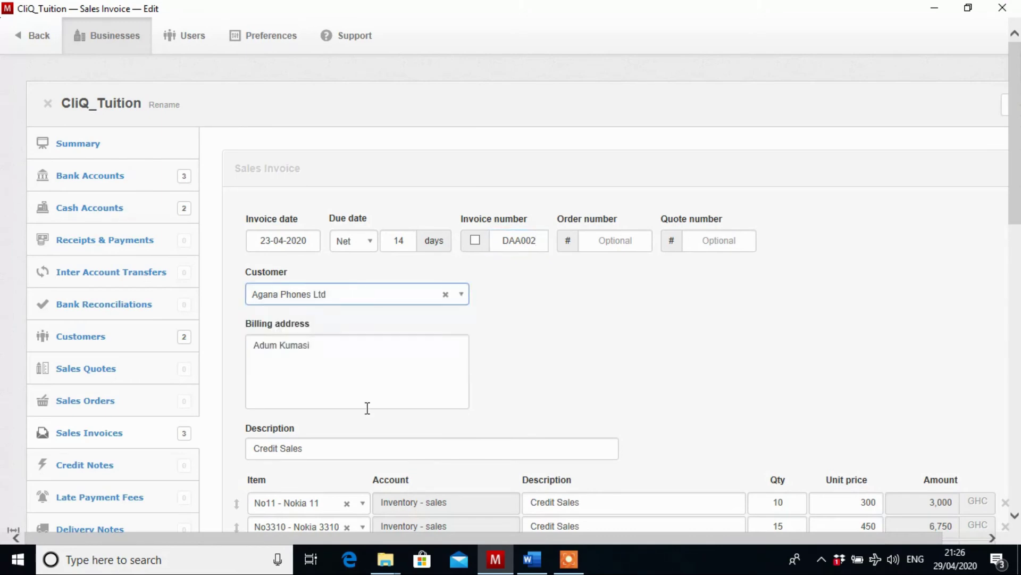
# Step: Change the second line to 20 Sam02 - Samsung 02 at 500, totalling GHC 13,000
pyautogui.scroll(-3, 321, 357)
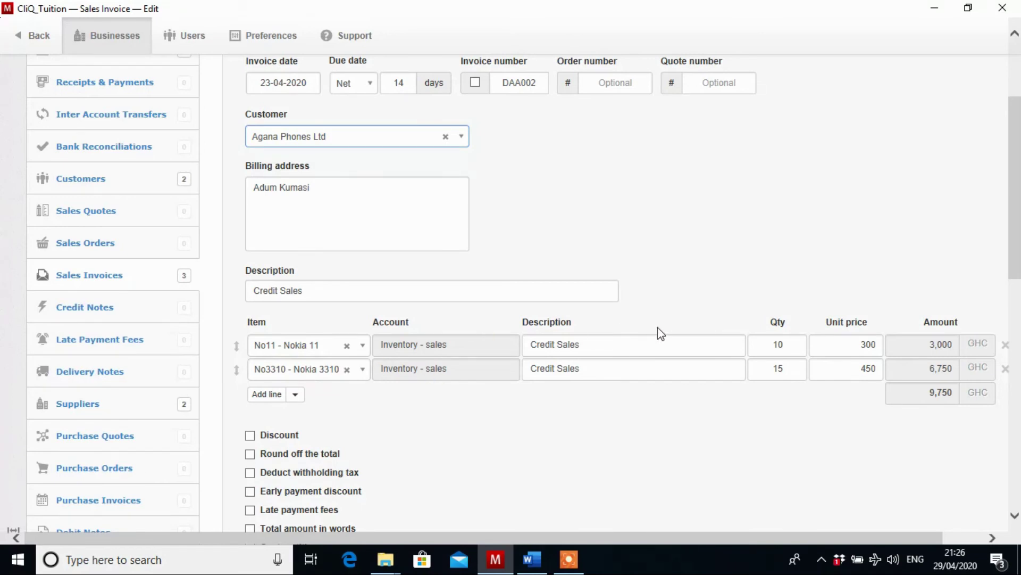
pyautogui.click(347, 374)
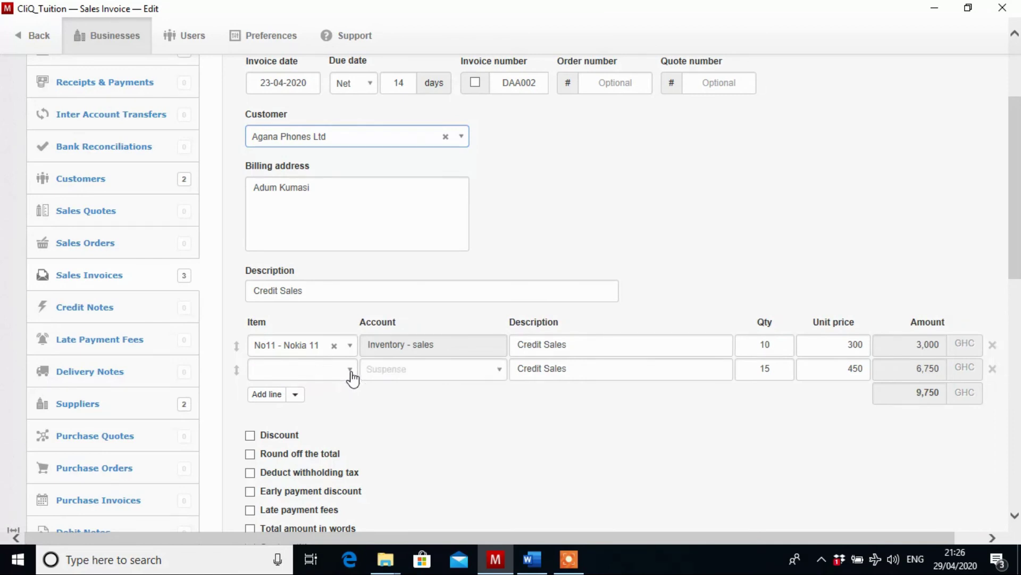
pyautogui.click(352, 372)
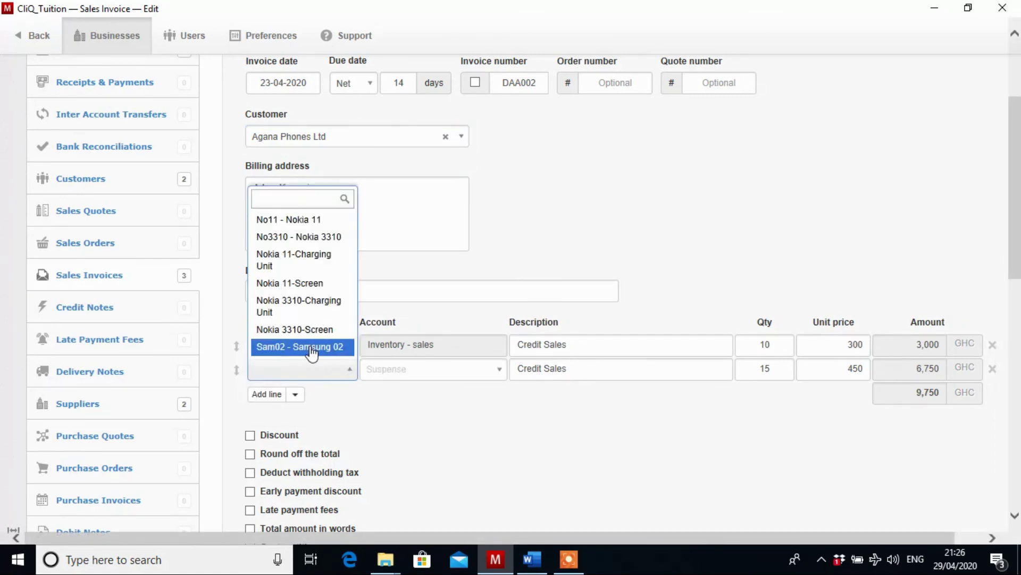
pyautogui.click(311, 346)
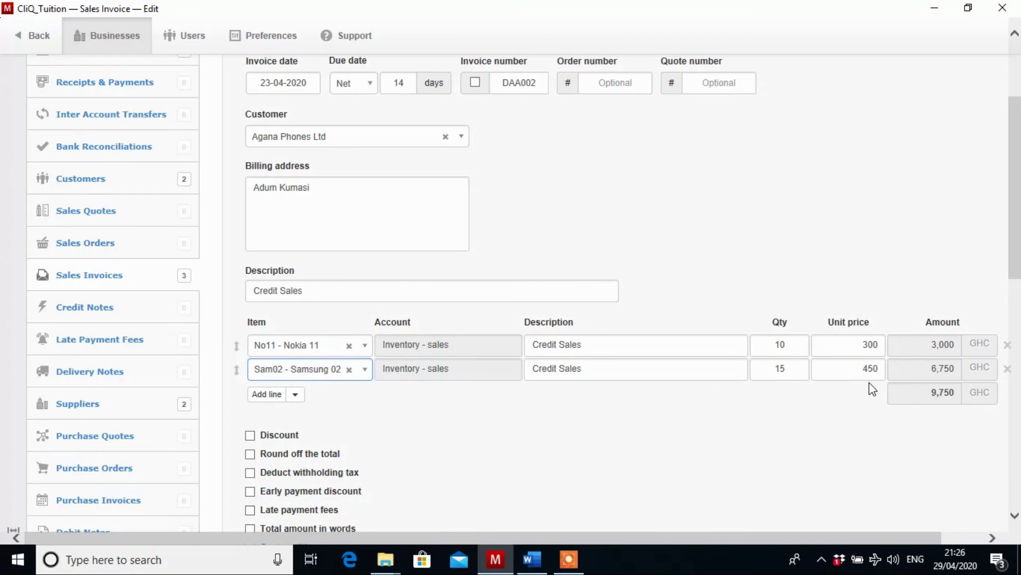
pyautogui.doubleClick(783, 373)
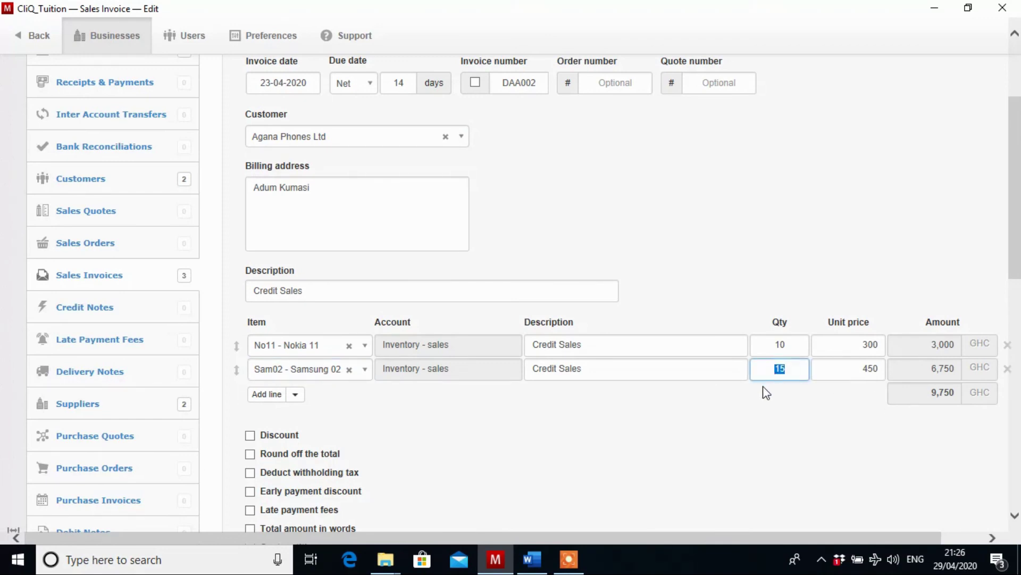
pyautogui.write('20')
pyautogui.press('Tab')
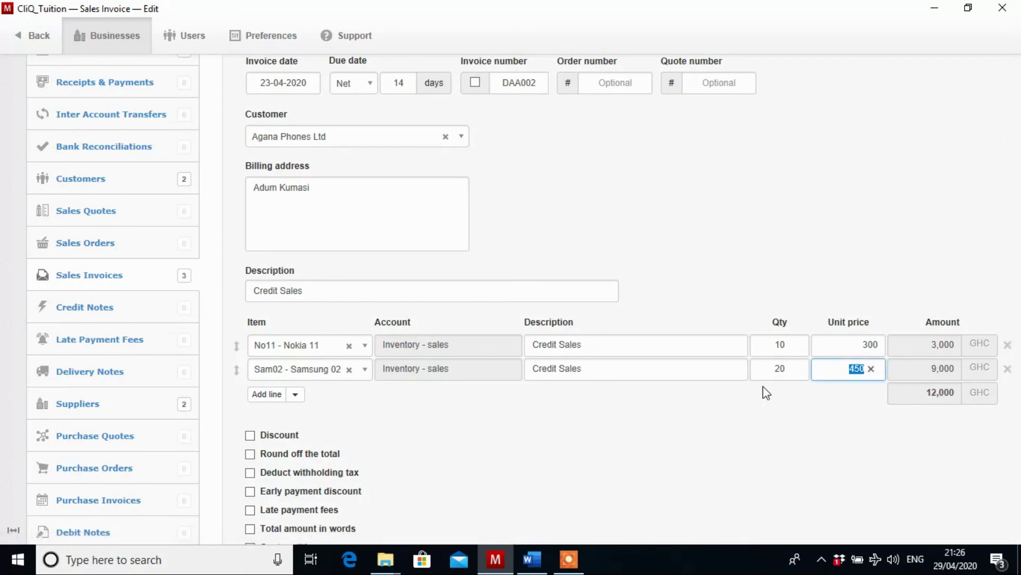
pyautogui.write('500')
pyautogui.click(710, 454)
pyautogui.scroll(-4, 710, 454)
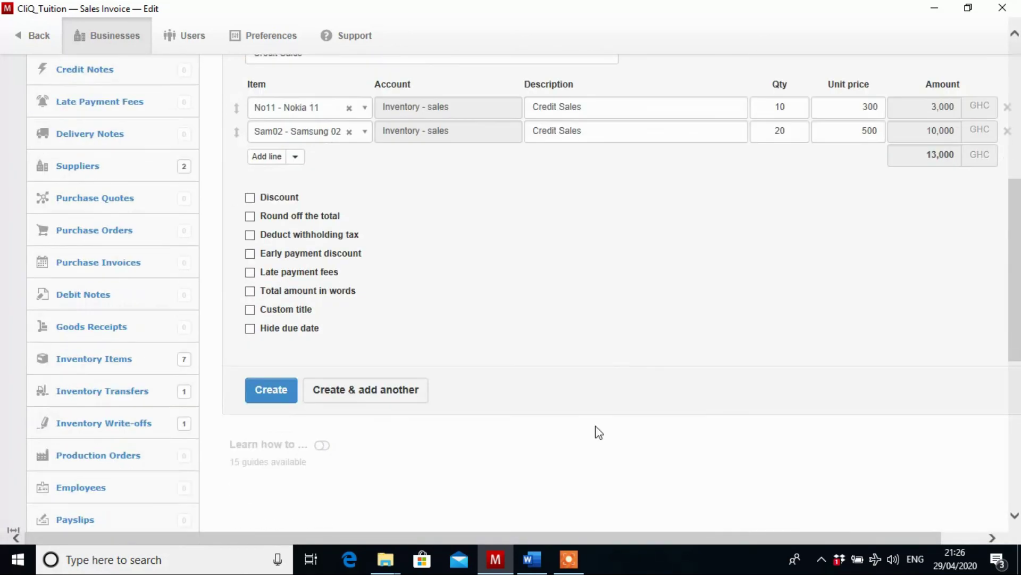
# Step: Save invoice DAA002 and return to the Sales Invoices list
pyautogui.click(287, 393)
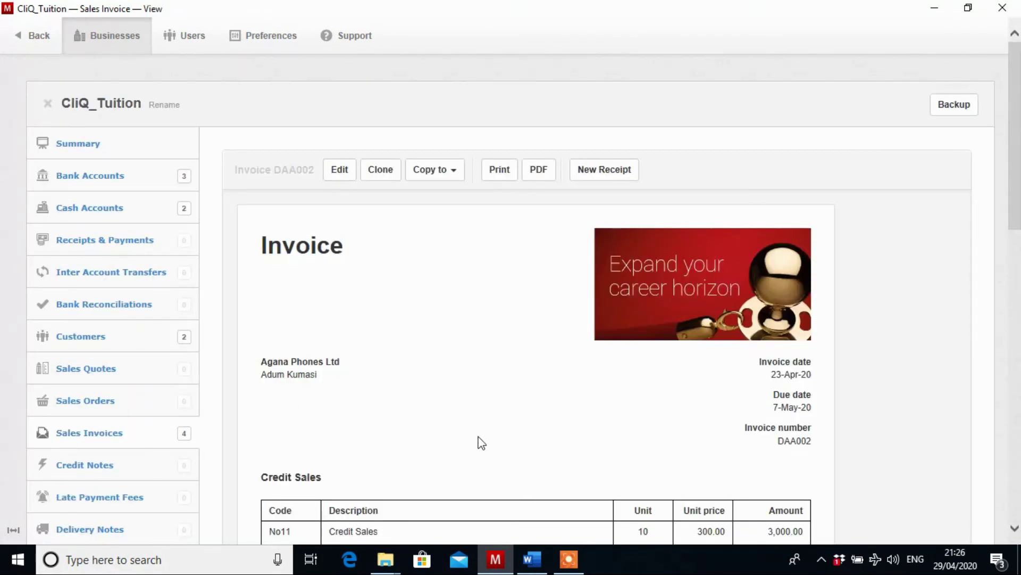
pyautogui.click(151, 447)
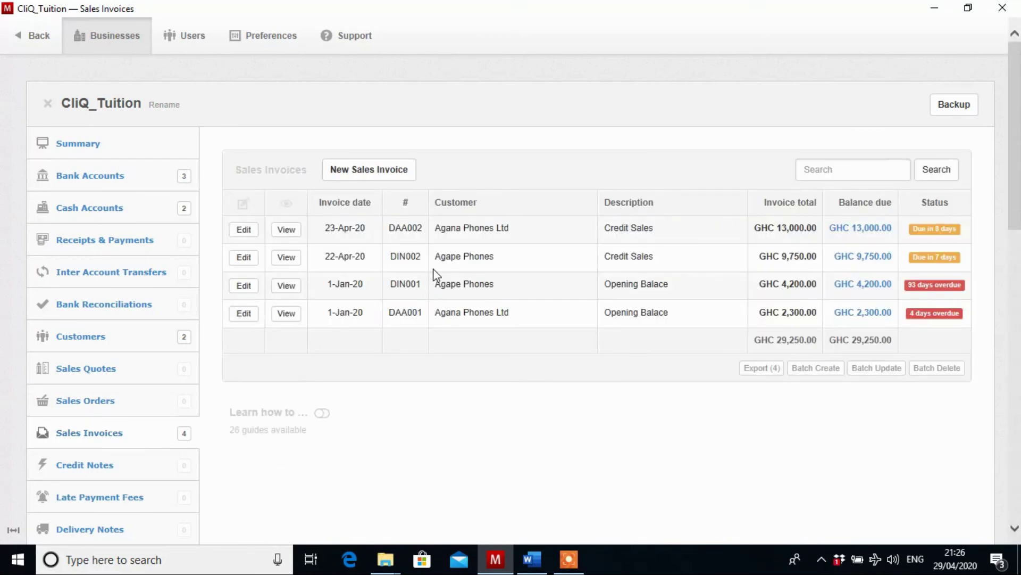